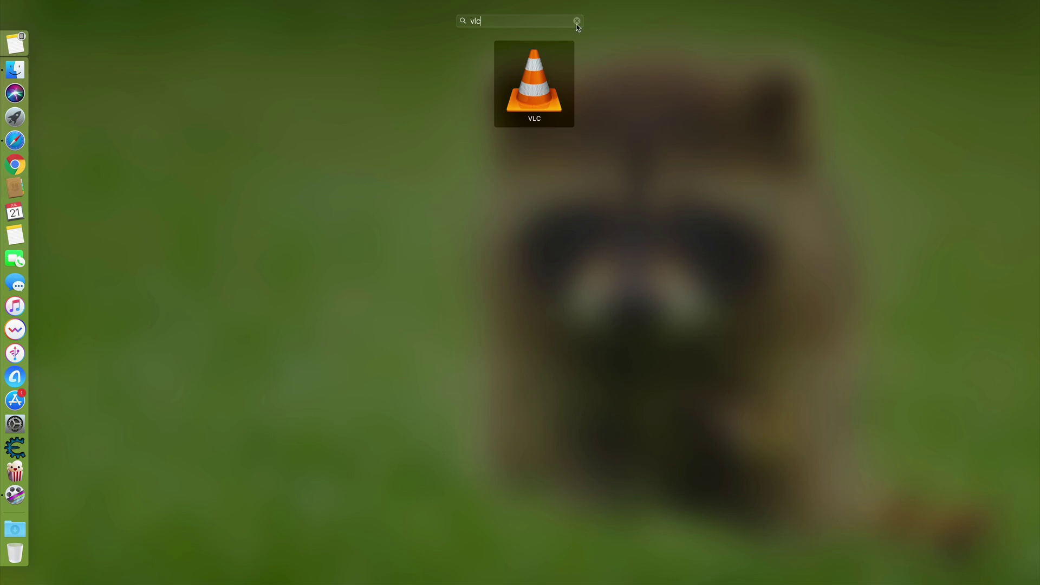
Clear the VLC search in Launchpad and close it to return to the mirrored iPad home screen.
key("BackSpace")
key("BackSpace")
key("BackSpace")
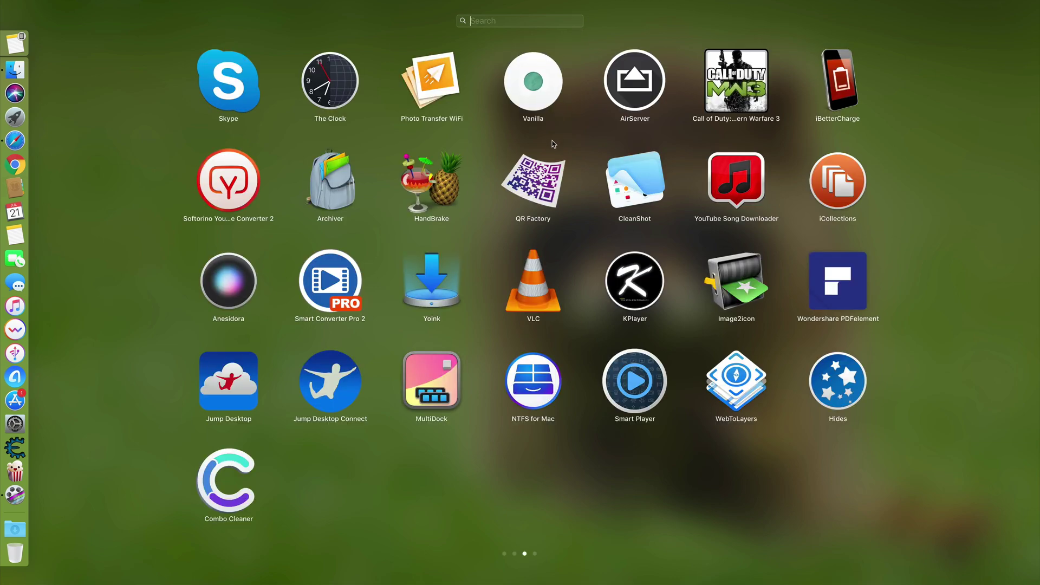
left_click(552, 141)
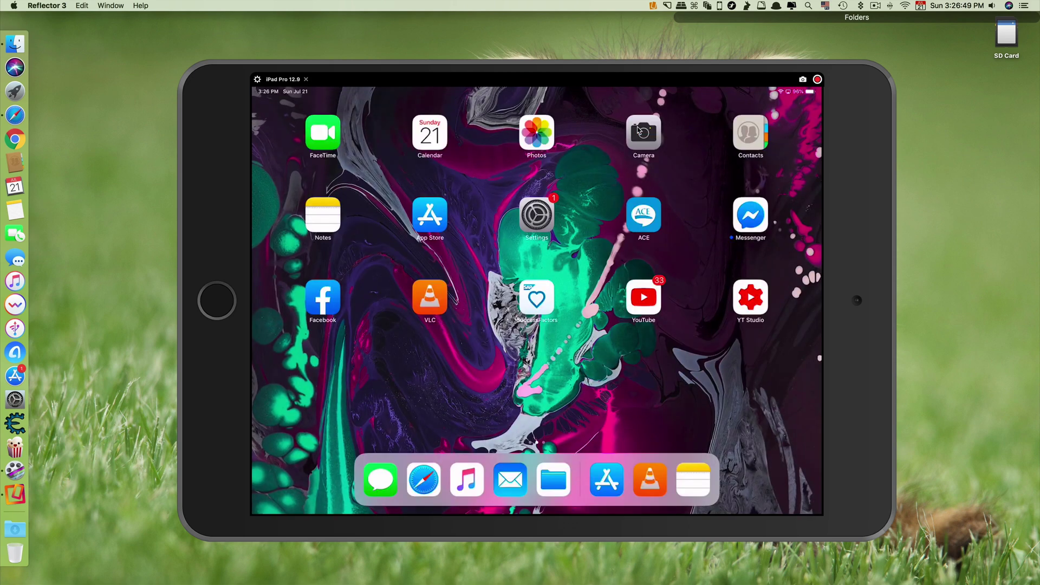
Launch iFunBox from Launchpad by searching for 'ifunbox'.
key("F4")
type("ifunbox")
type("ifun")
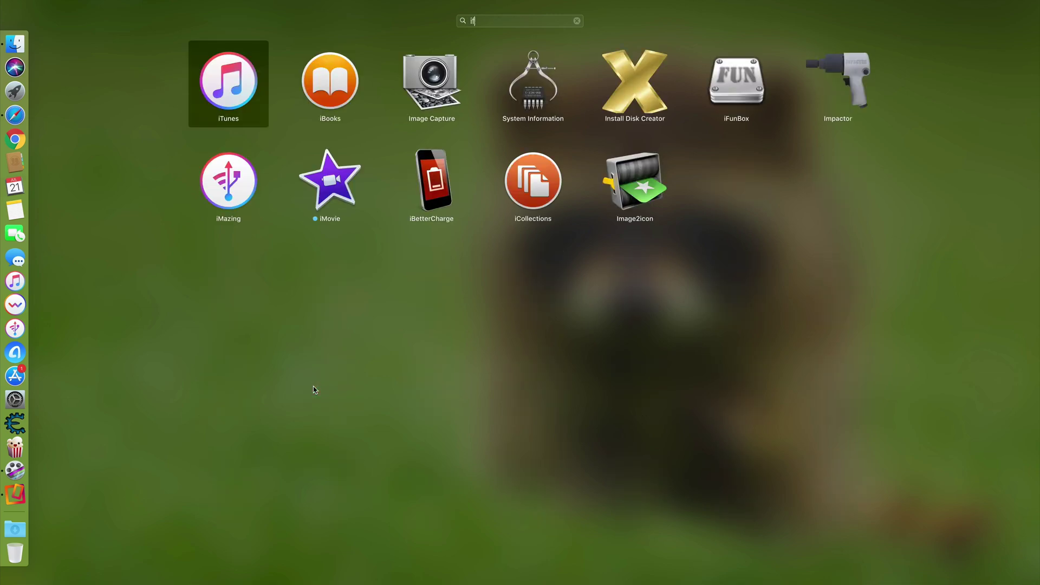
key("Return")
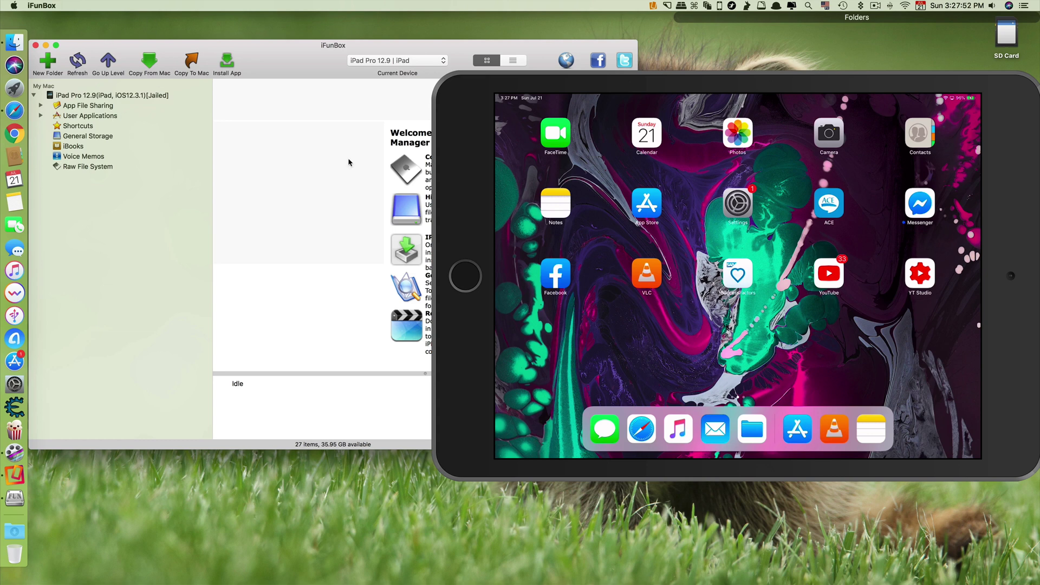
Select the connected iPad Pro 12.9 in iFunBox's sidebar to list its App File Sharing folders.
left_click(158, 100)
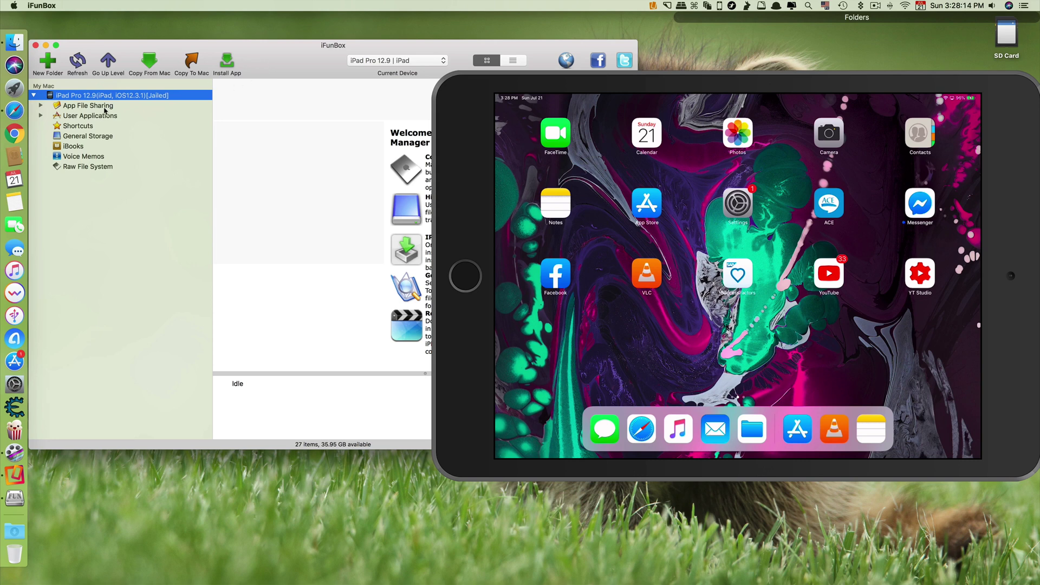
mouse_move(658, 253)
Move the iFunBox window left and open VLC's Documents folder under App File Sharing.
left_click(98, 106)
left_click_drag(308, 60, 157, 65)
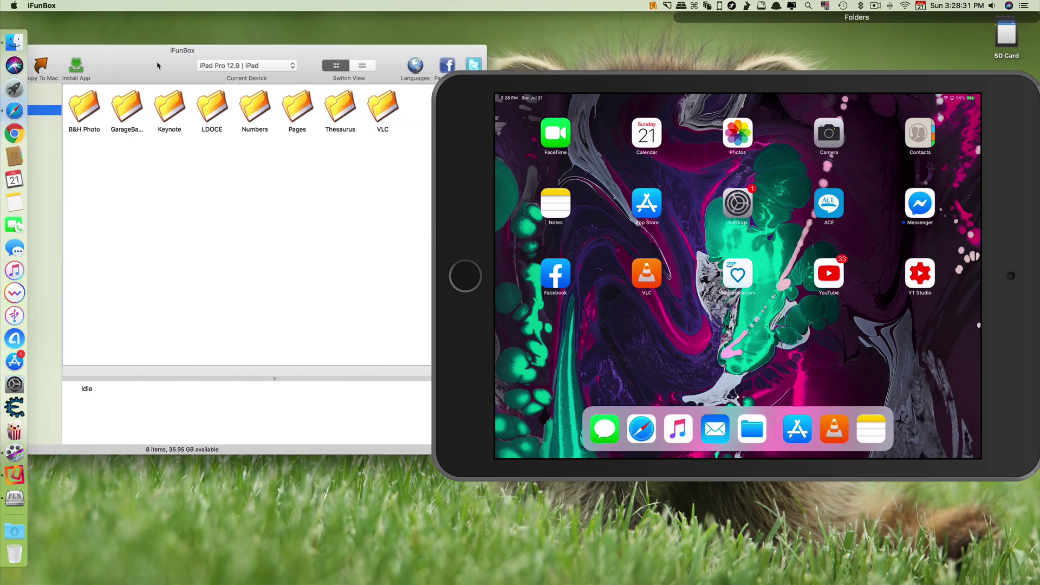
left_click(383, 110)
double_click(383, 110)
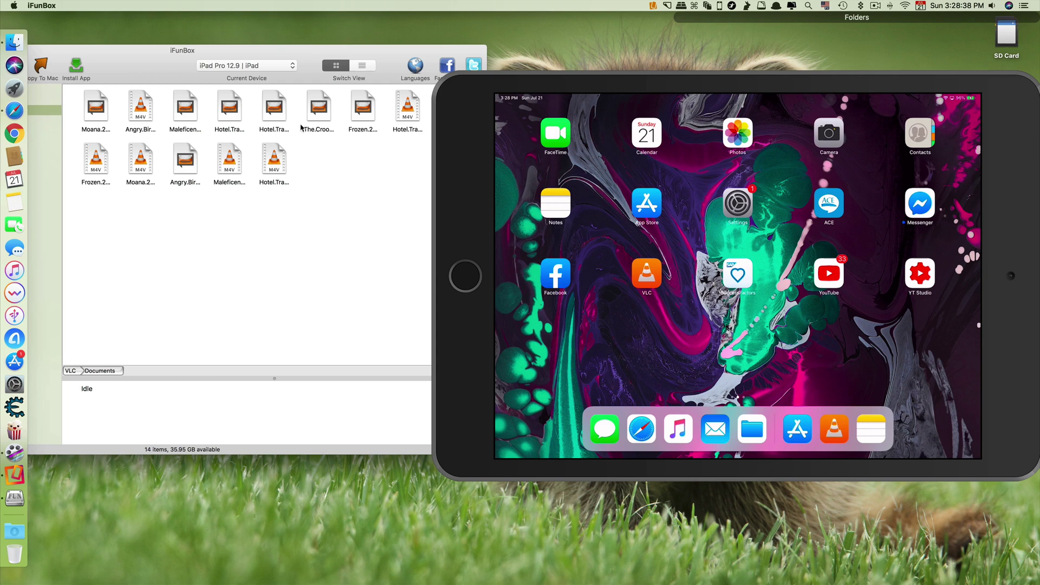
Look through the existing movie files, including Frozen, and zoom the iFunBox window to show its sidebar.
left_click(277, 136)
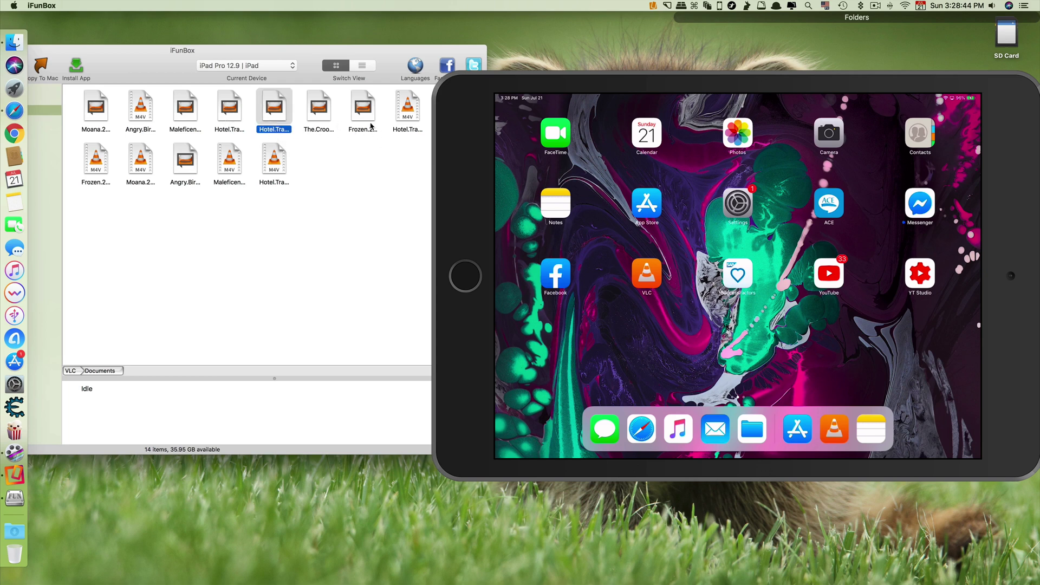
left_click(319, 123)
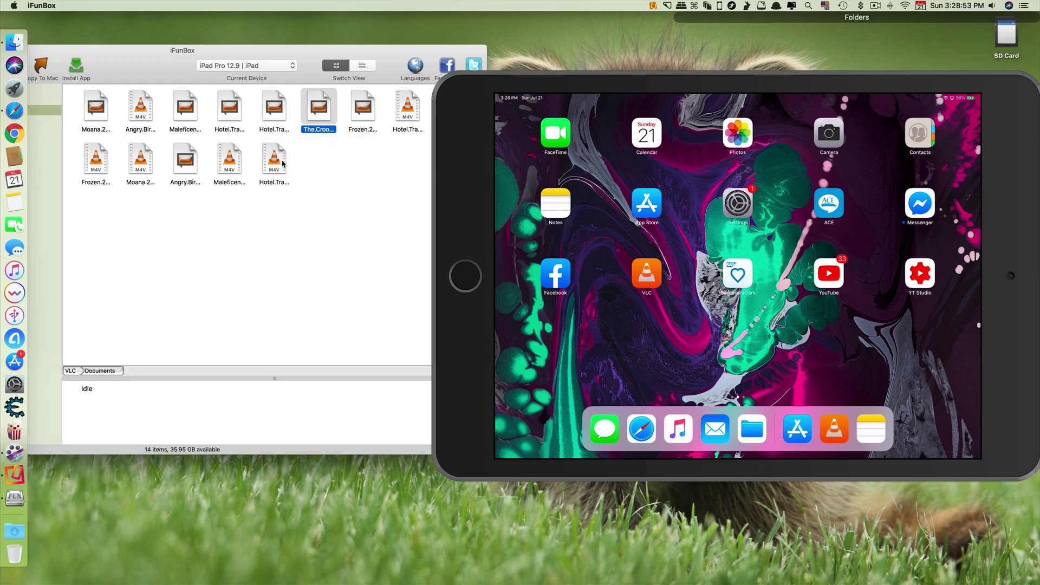
left_click(101, 115)
left_click(145, 116)
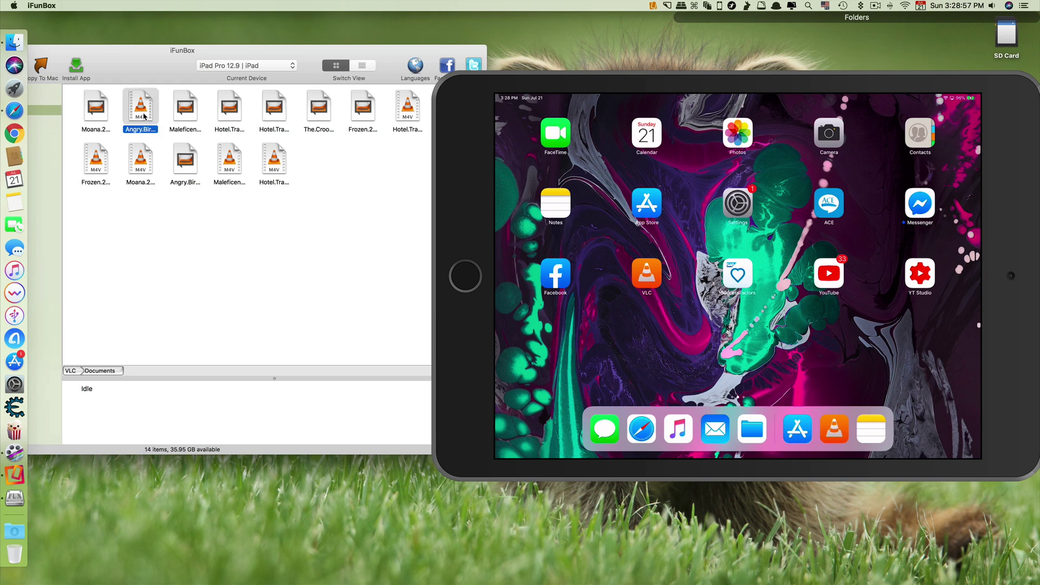
left_click(363, 111)
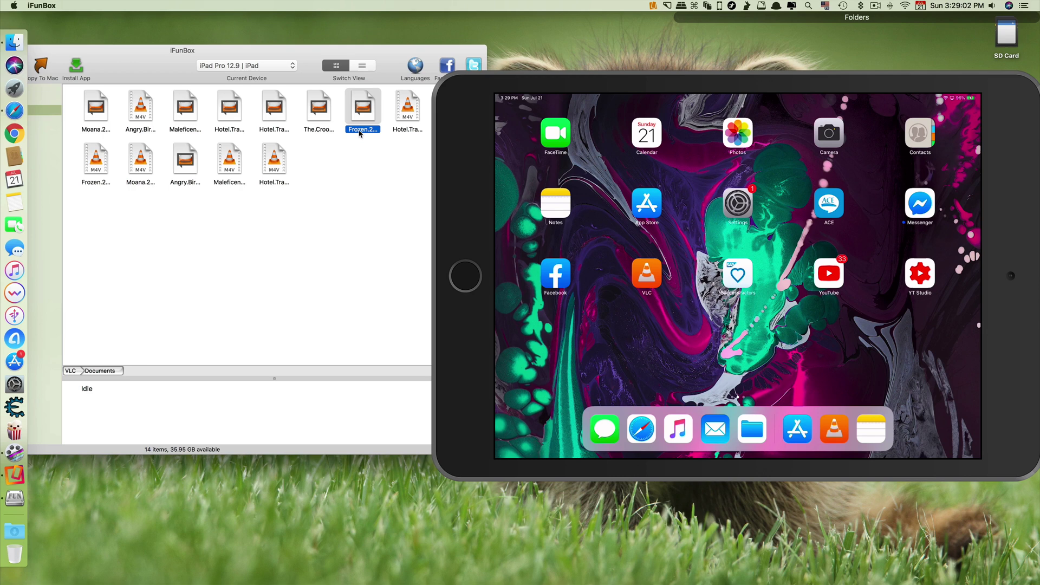
left_click(406, 130)
double_click(135, 69)
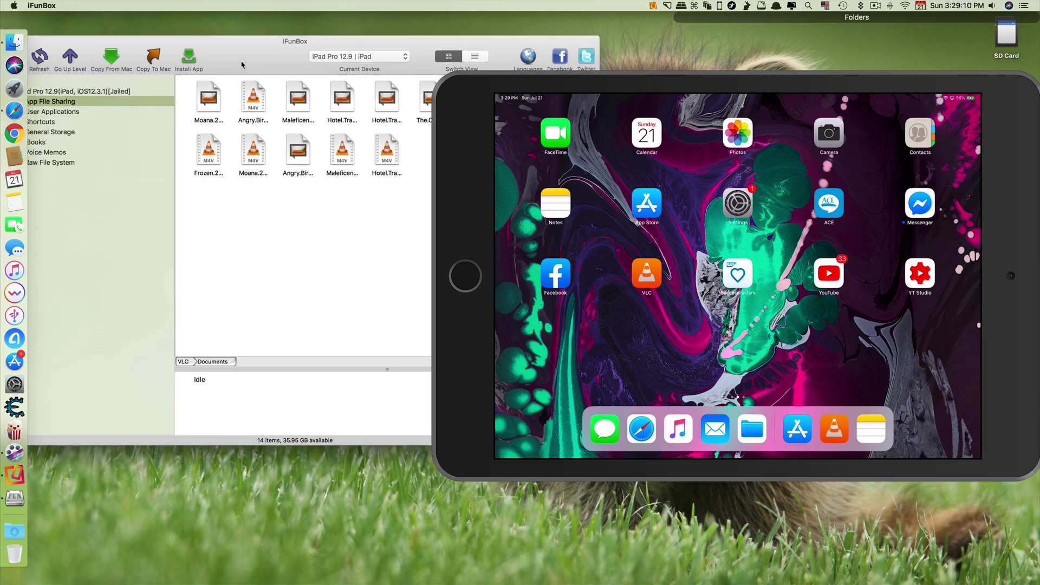
Reposition the iFunBox window beside the Back Of The Net folder and page through the Launchpad grid.
left_click_drag(244, 66, 192, 65)
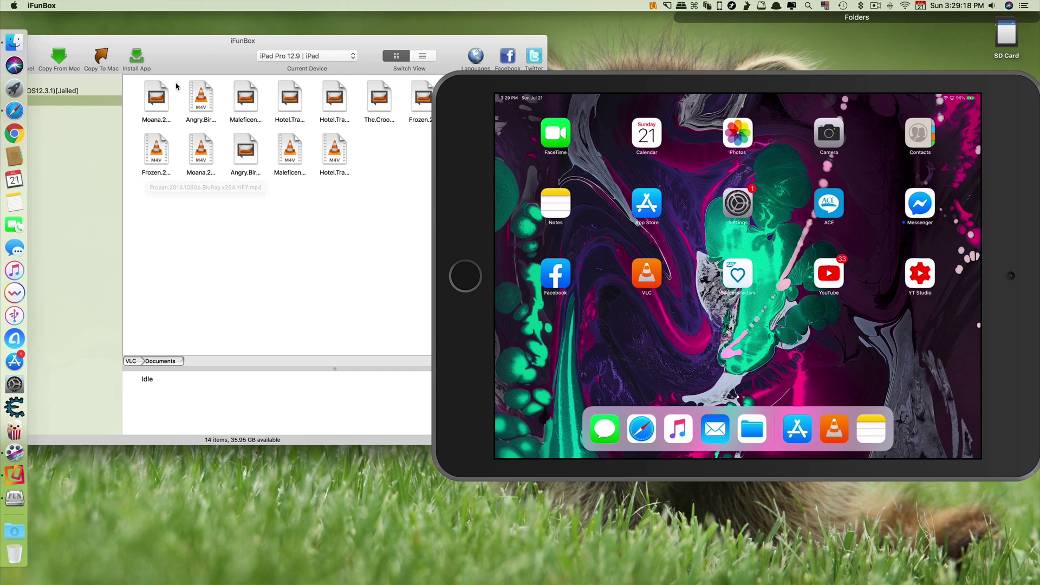
left_click_drag(181, 64, 203, 59)
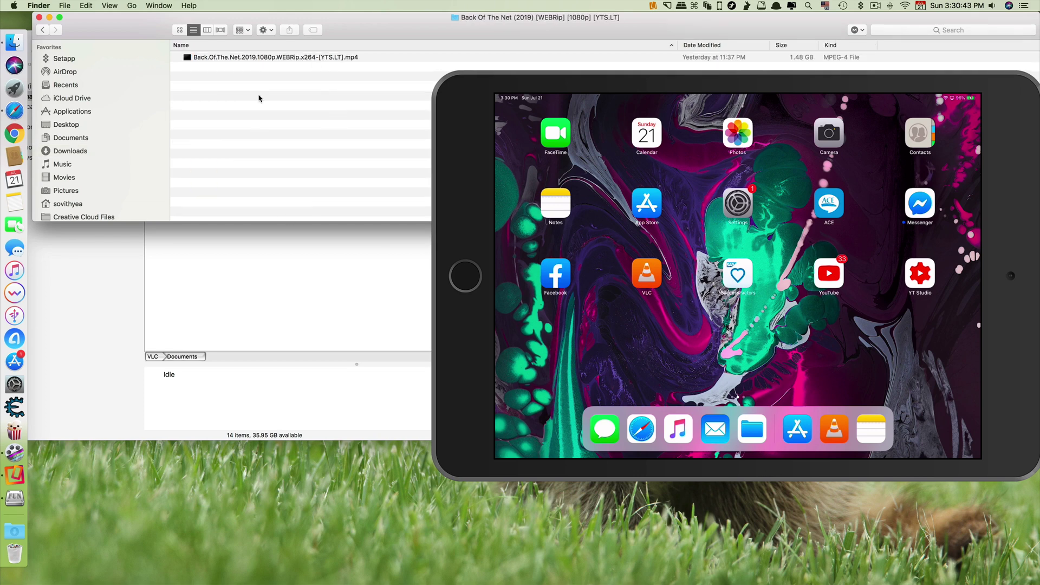
key("F4")
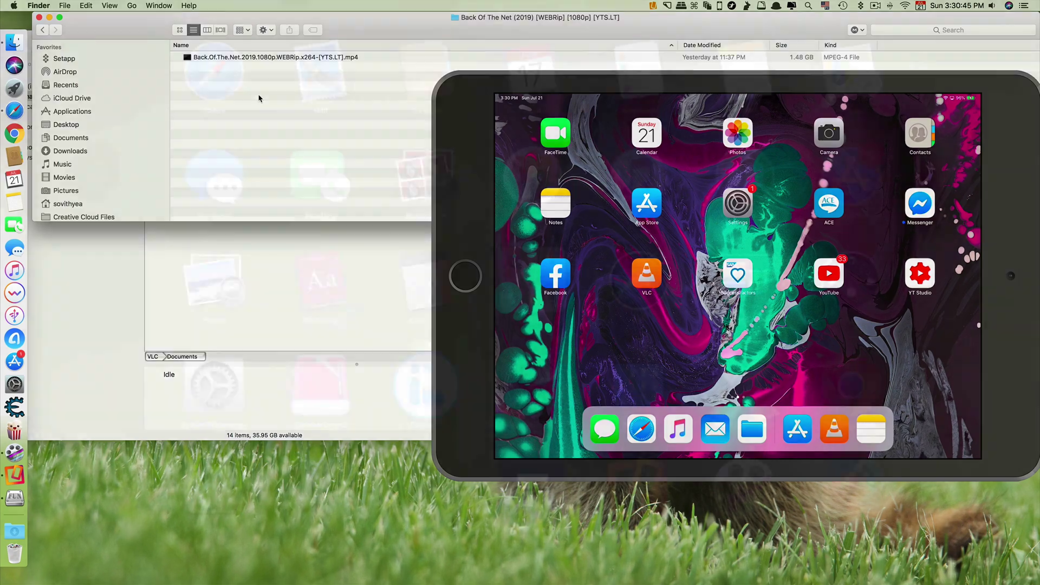
scroll(968, 354, "right", 3)
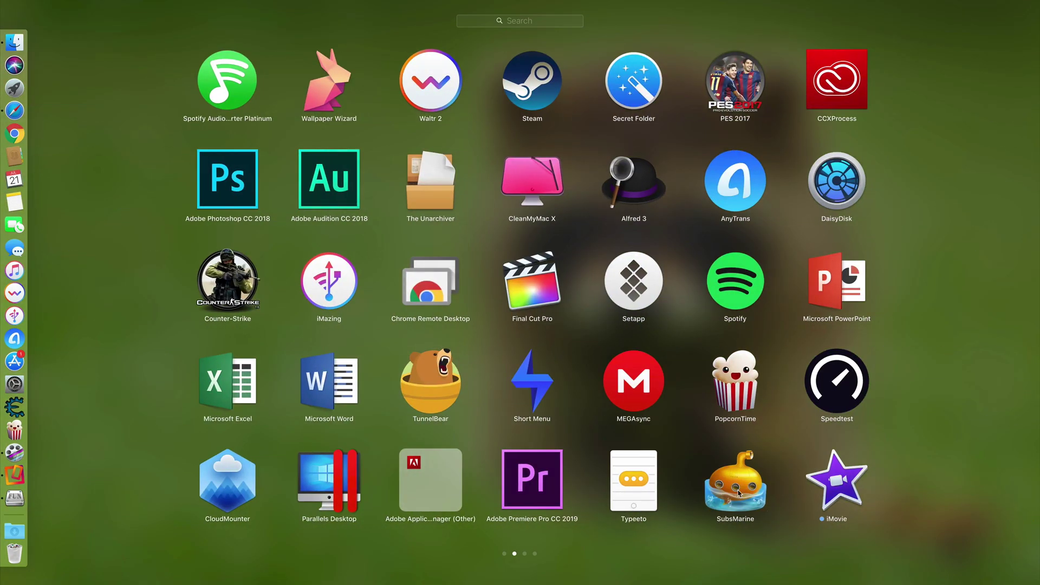
Use SubsMarine to find and download the RARBG English .srt for the Back Of The Net movie.
left_click(739, 493)
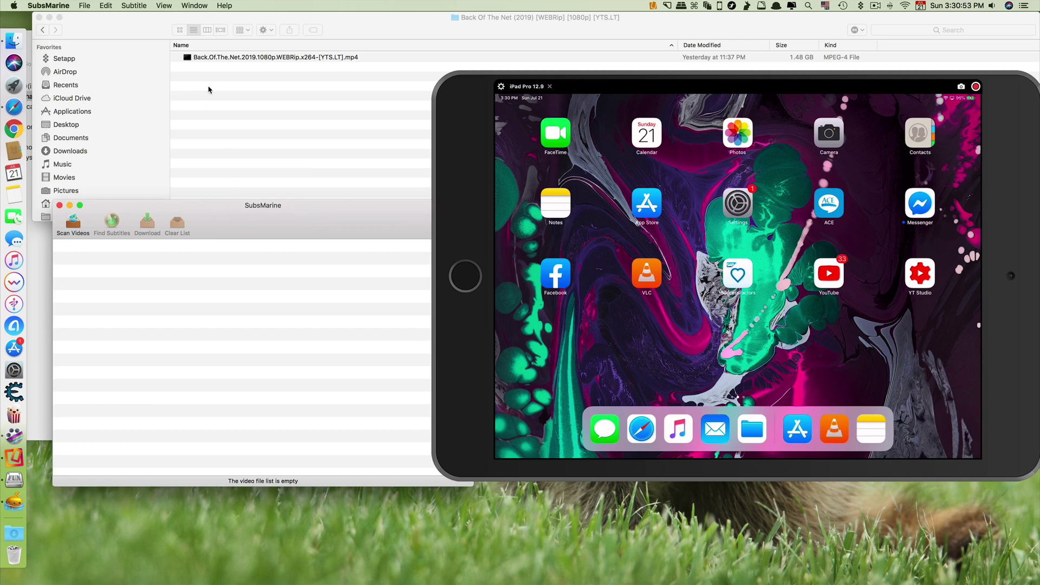
left_click_drag(236, 59, 233, 290)
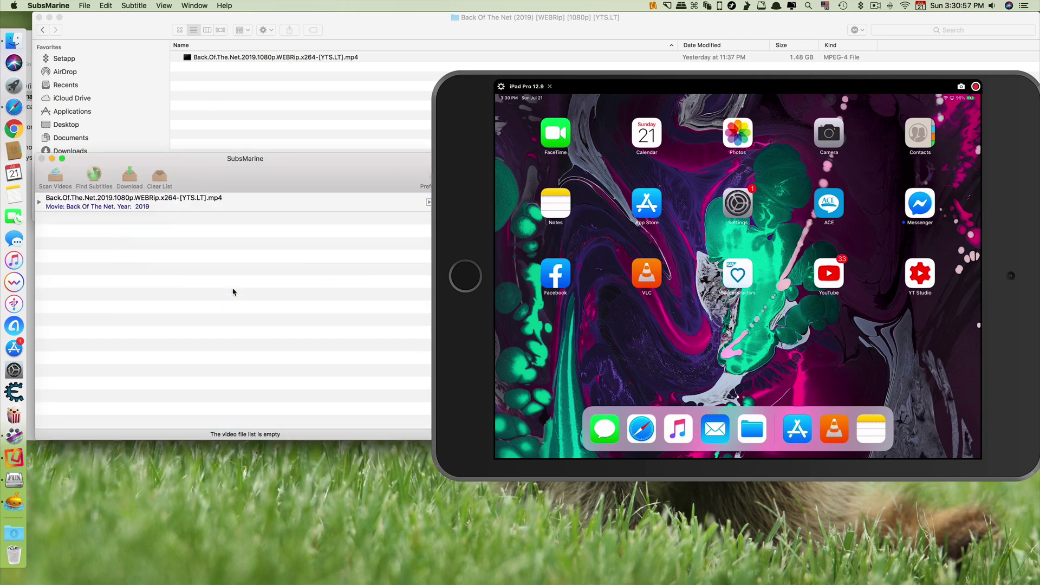
left_click(93, 174)
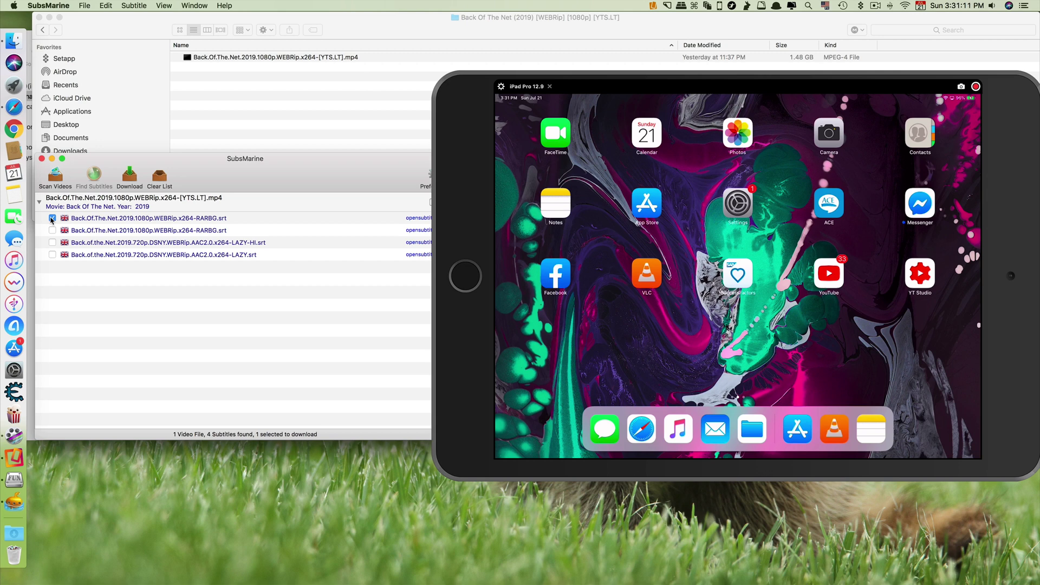
left_click(131, 178)
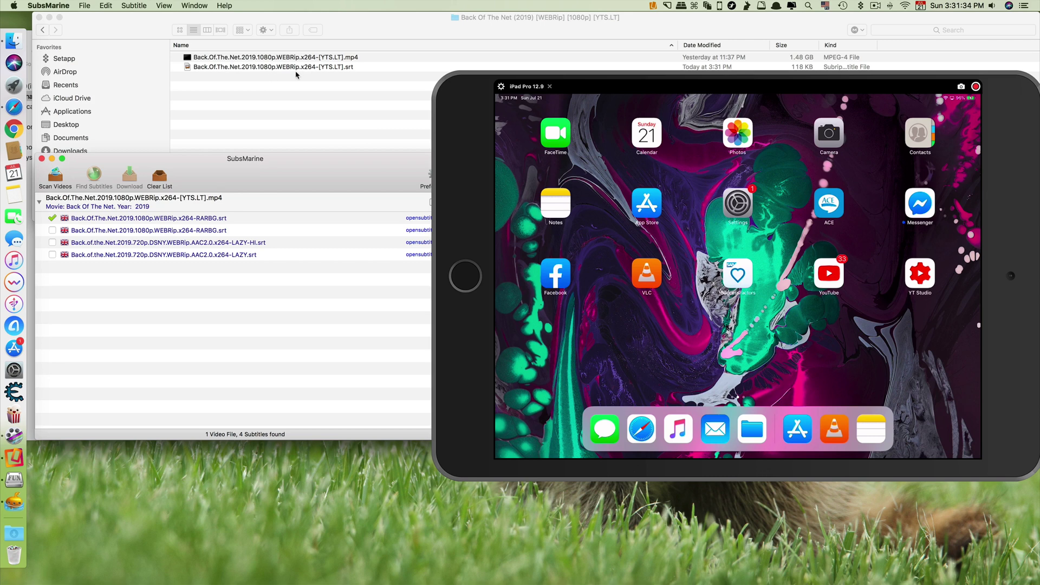
Copy the Back Of The Net mp4 and its srt into VLC's Documents.
left_click_drag(298, 76, 222, 60)
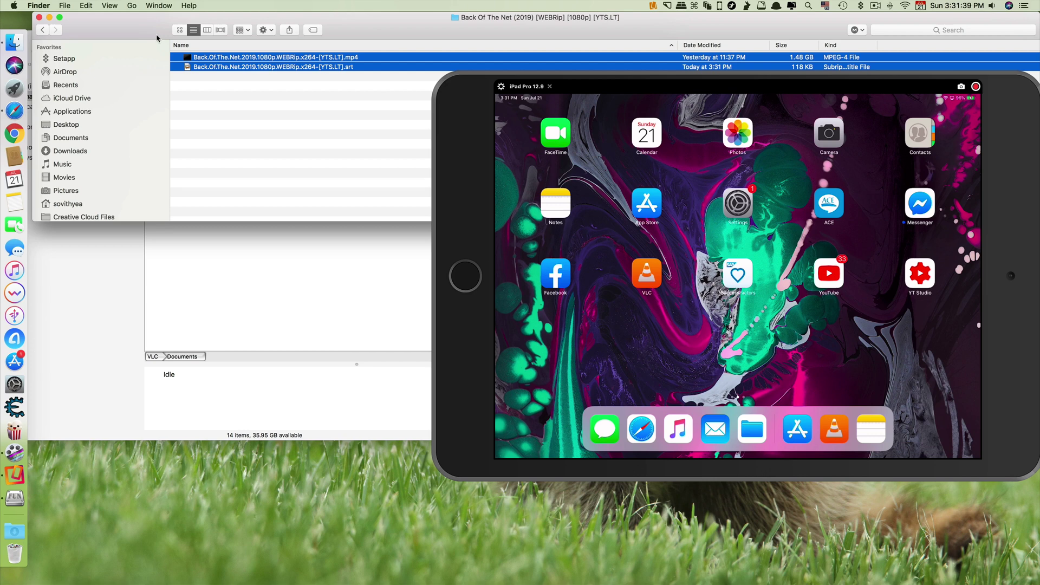
left_click_drag(157, 38, 157, 352)
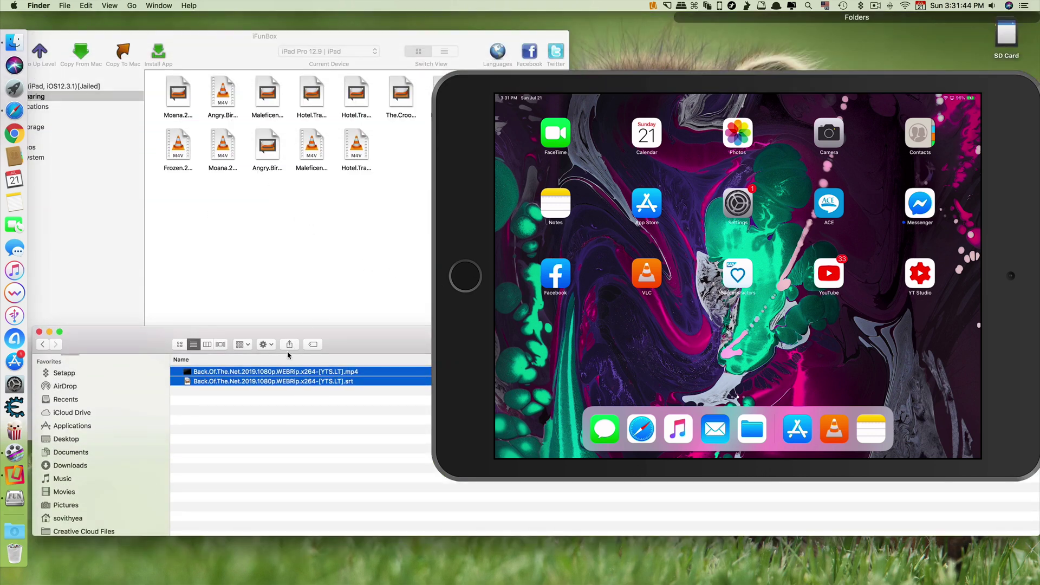
left_click_drag(296, 372, 272, 281)
mouse_move(111, 351)
left_mouse_down()
mouse_move(404, 424)
mouse_move(412, 340)
mouse_move(223, 244)
mouse_move(125, 244)
left_mouse_up()
Copy the So Undercover (2012) mp4 and srt into VLC's Documents.
double_click(185, 279)
left_click_drag(185, 279, 193, 263)
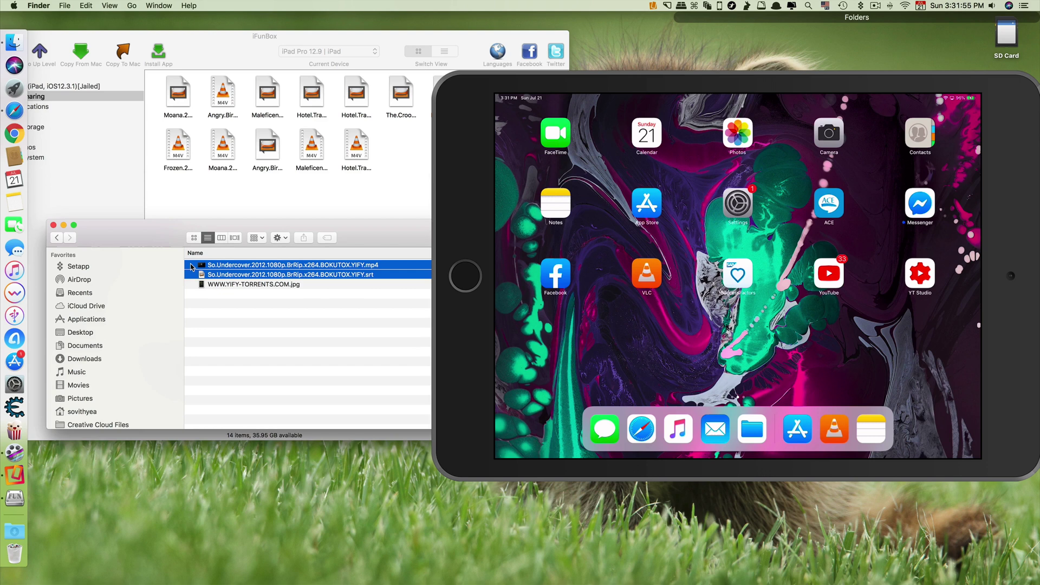
left_click_drag(361, 238, 318, 277)
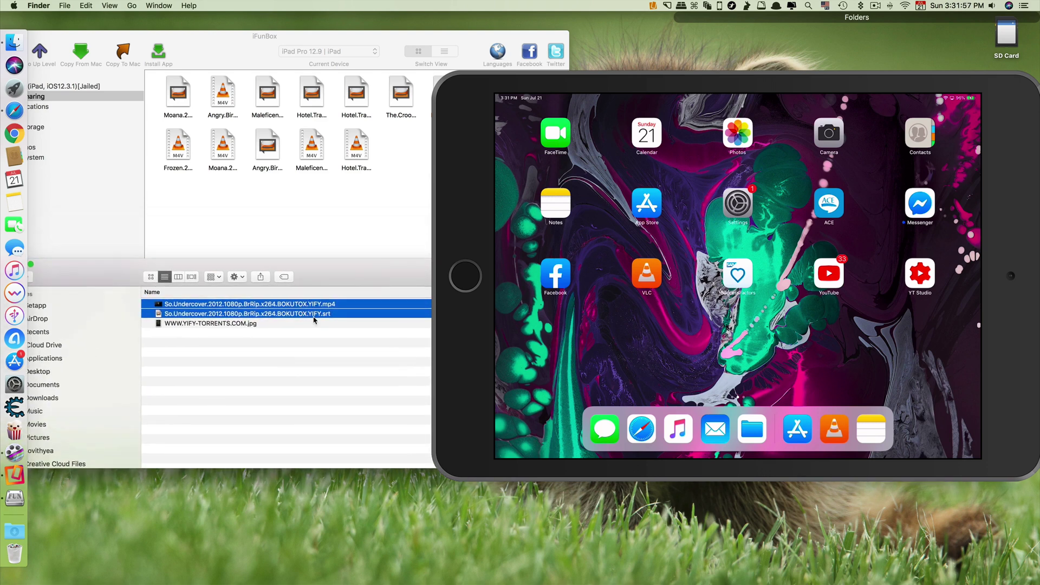
left_click_drag(303, 314, 320, 241)
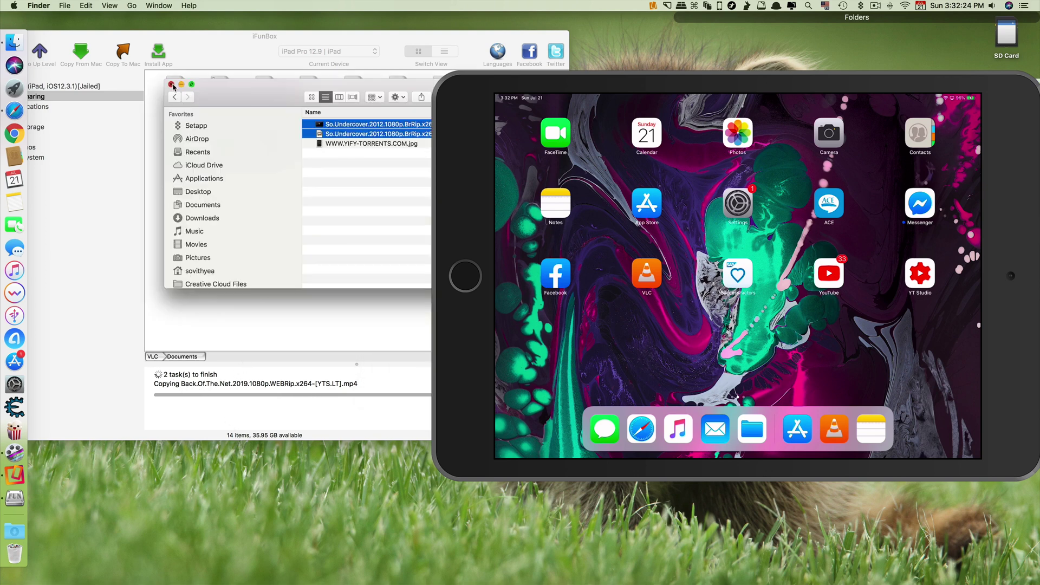
Close Finder and reposition the iFunBox window to show its full sidebar.
left_click(172, 85)
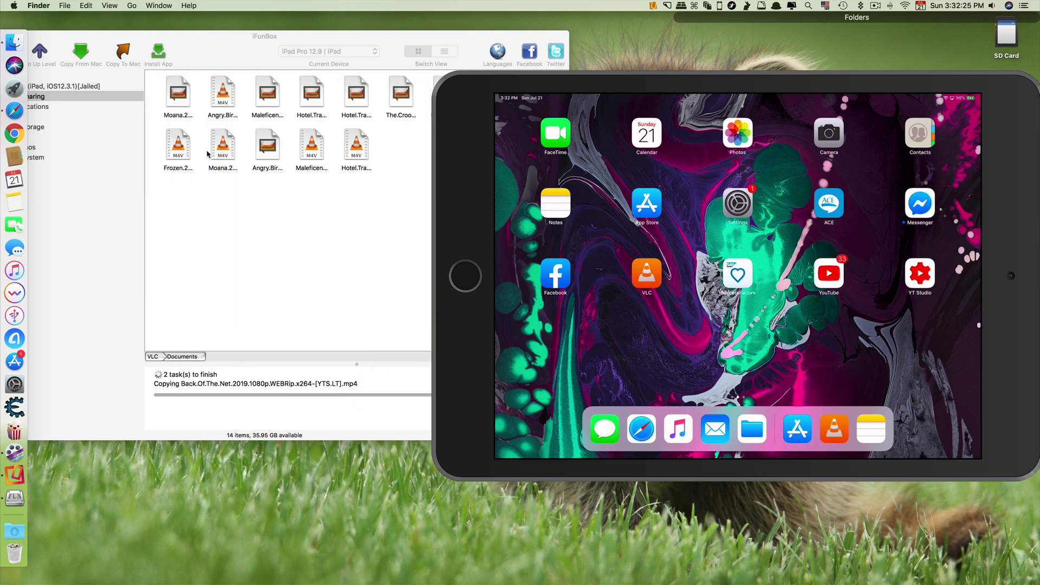
mouse_move(213, 49)
left_mouse_down()
mouse_move(205, 118)
mouse_move(215, 157)
left_mouse_up()
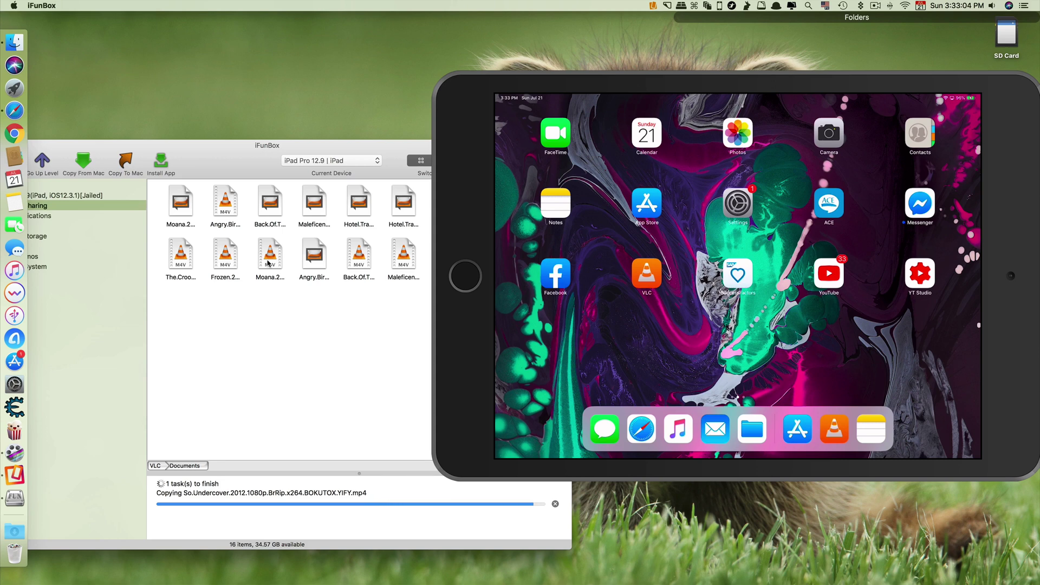
left_click_drag(217, 153, 301, 135)
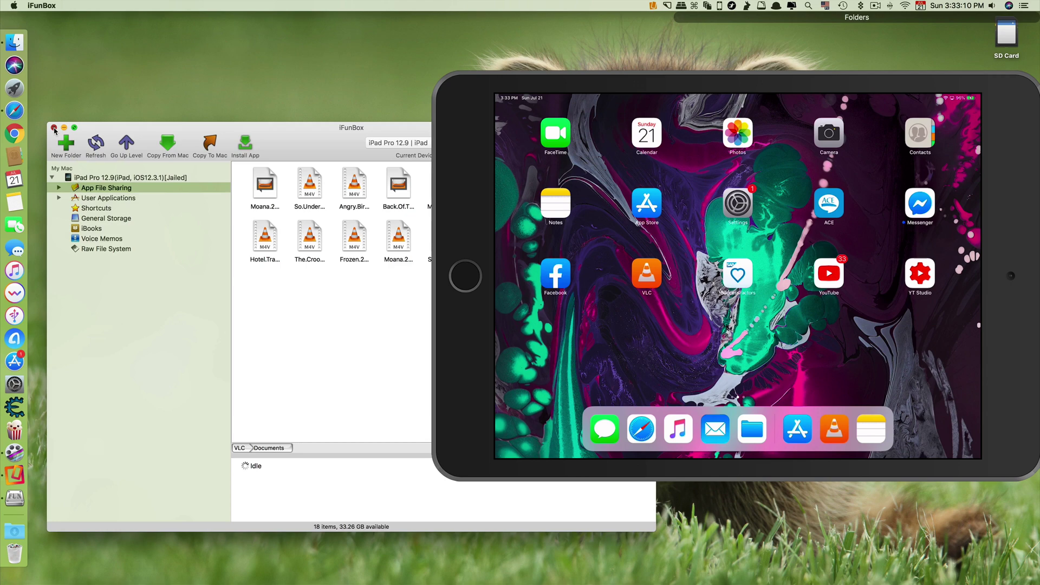
Close iFunBox and move the mirrored iPad window toward the centre of the screen.
left_click(55, 129)
mouse_move(992, 88)
left_mouse_down()
mouse_move(684, 100)
mouse_move(802, 34)
left_mouse_up()
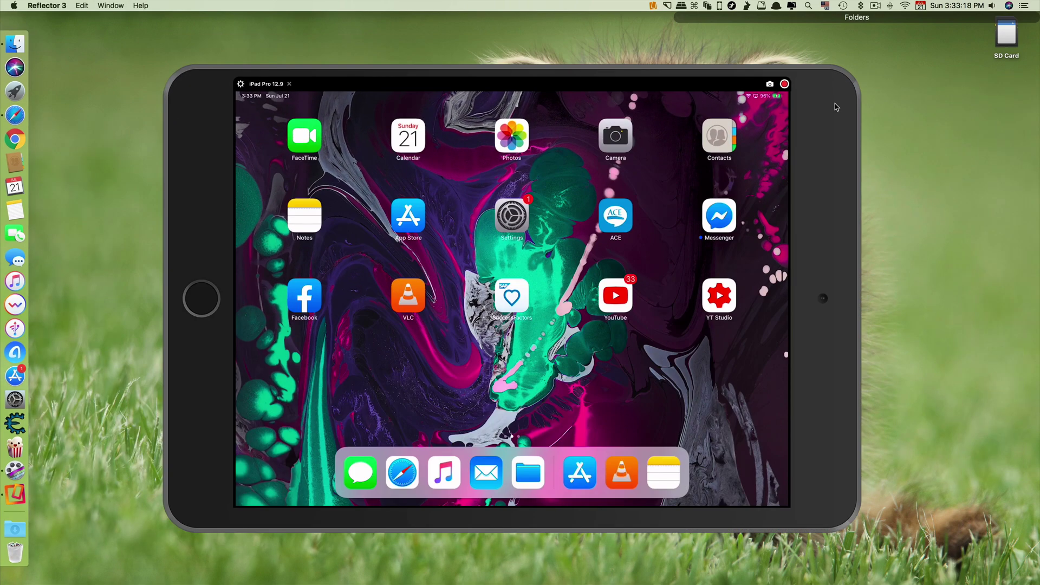